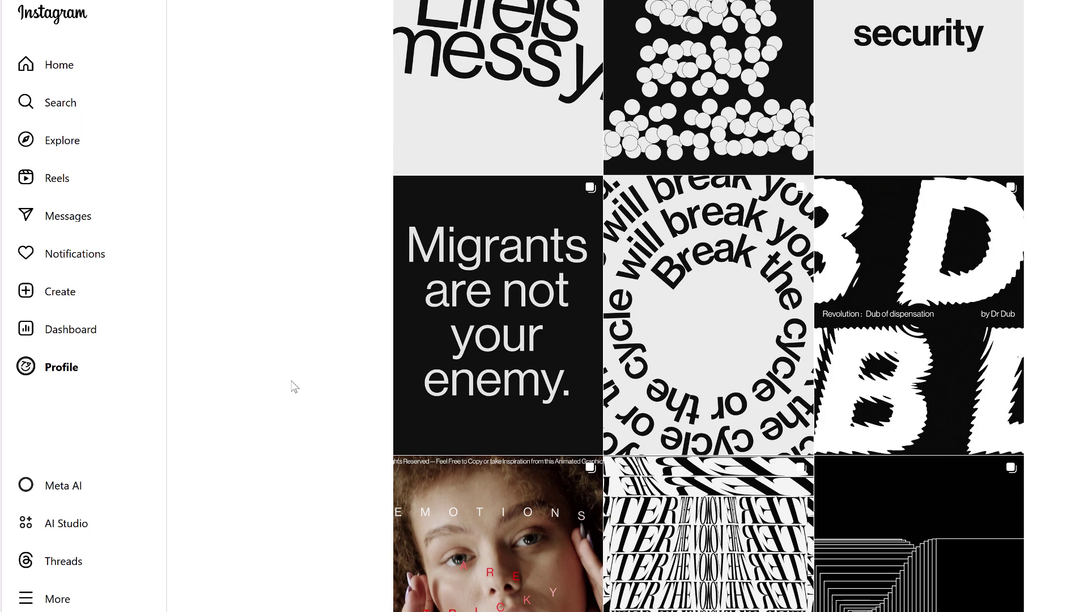
Step: Open the 'Migrants are not your enemy' post from the Instagram profile grid
left_click(502, 383)
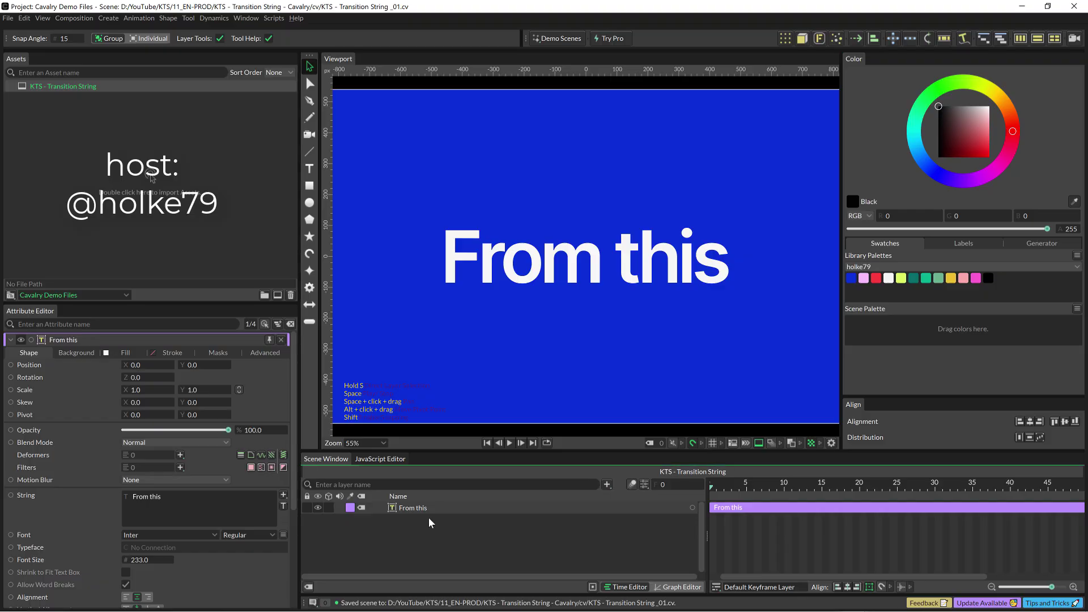
Step: Set the Inter weight axis of the 'From this' text to 578.4
left_click(421, 508)
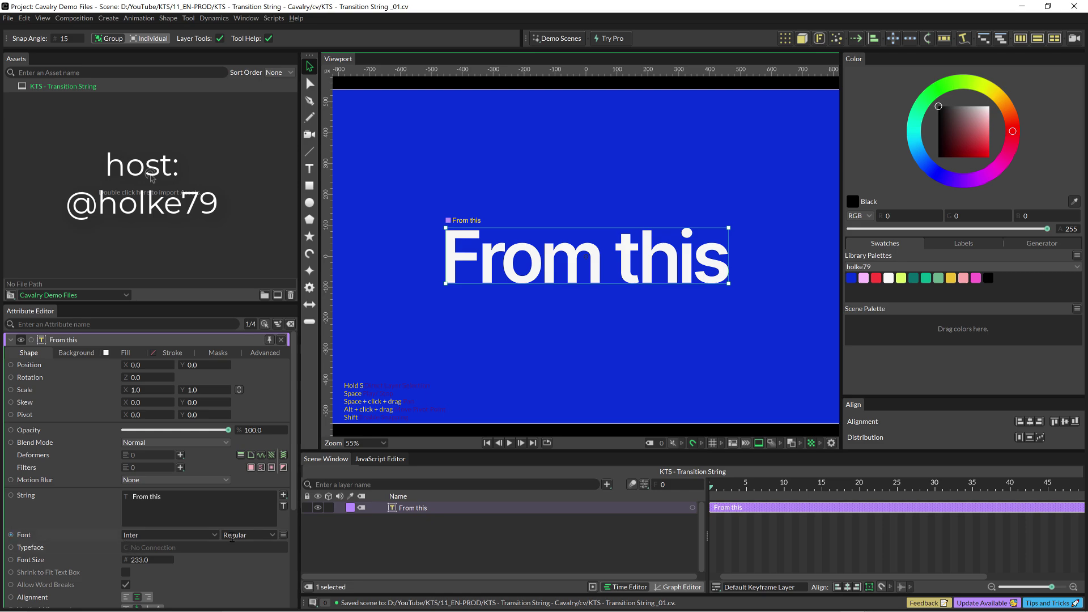
left_click(282, 535)
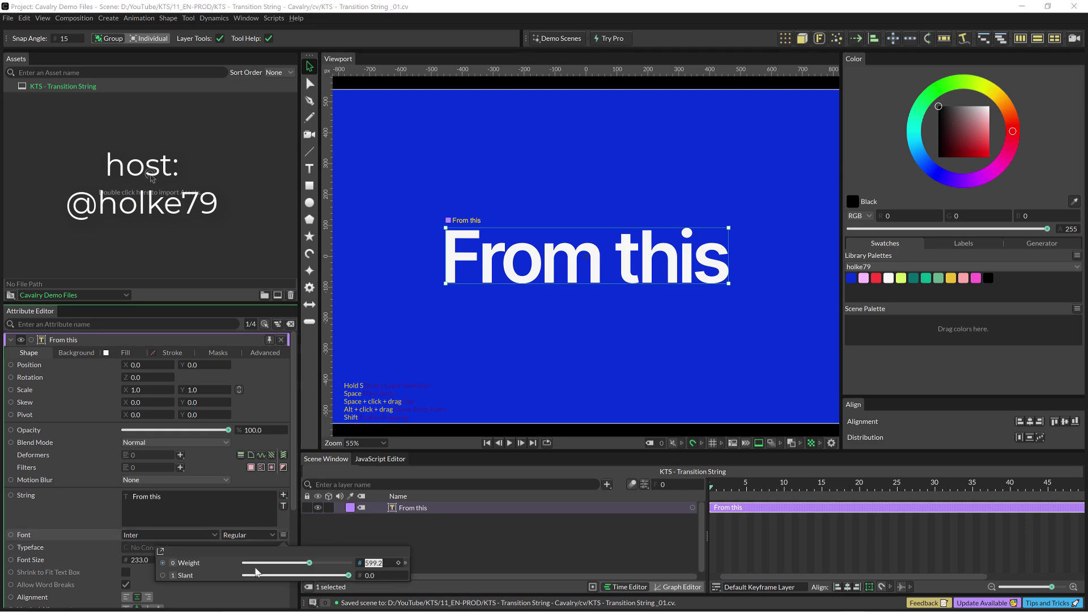
left_click_drag(306, 568, 307, 568)
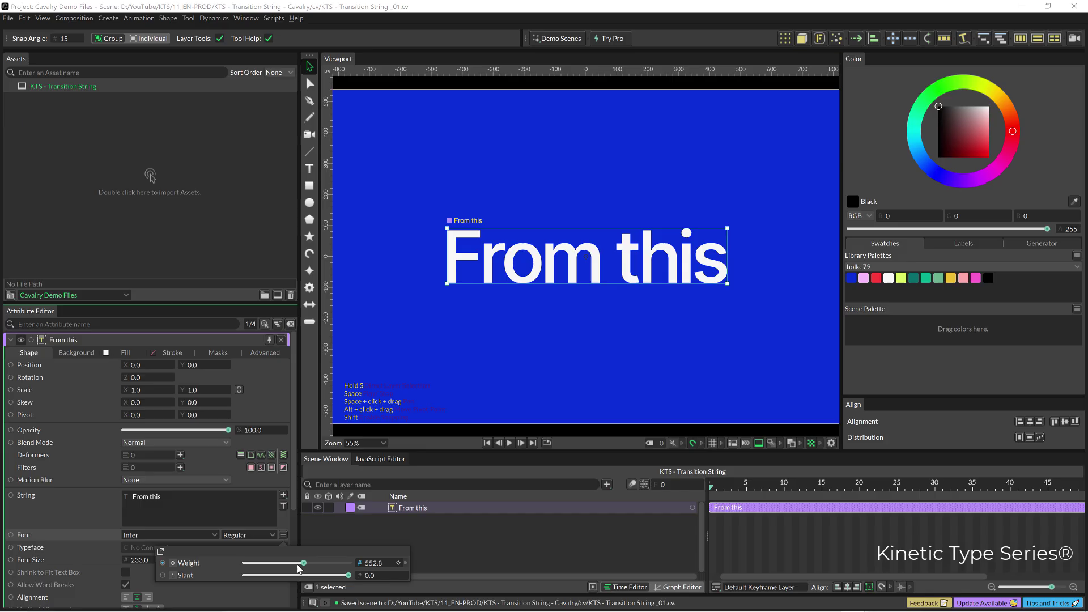
left_click(283, 535)
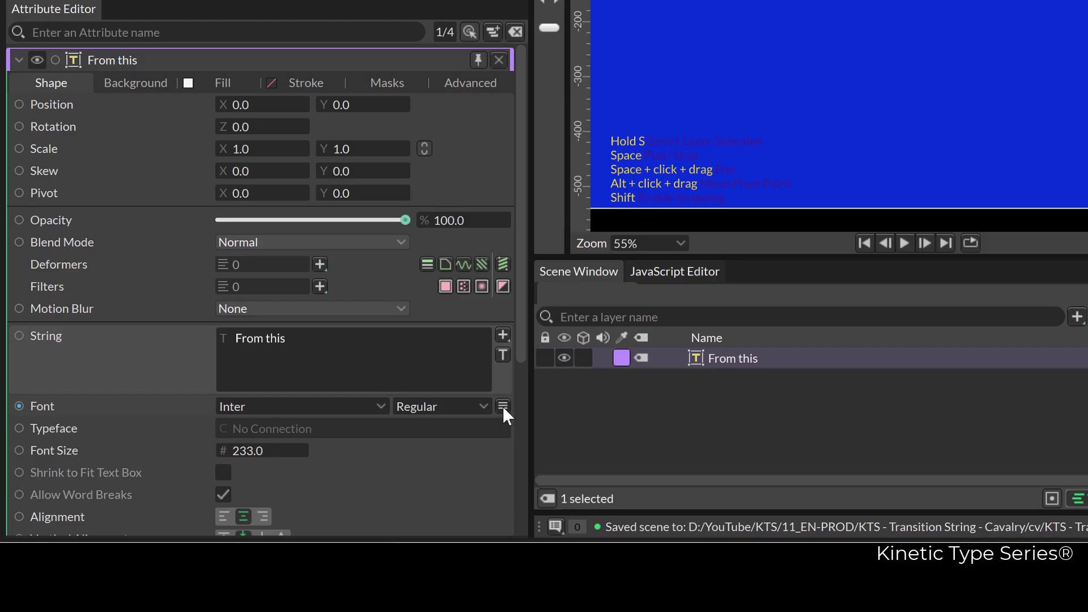
left_click(502, 406)
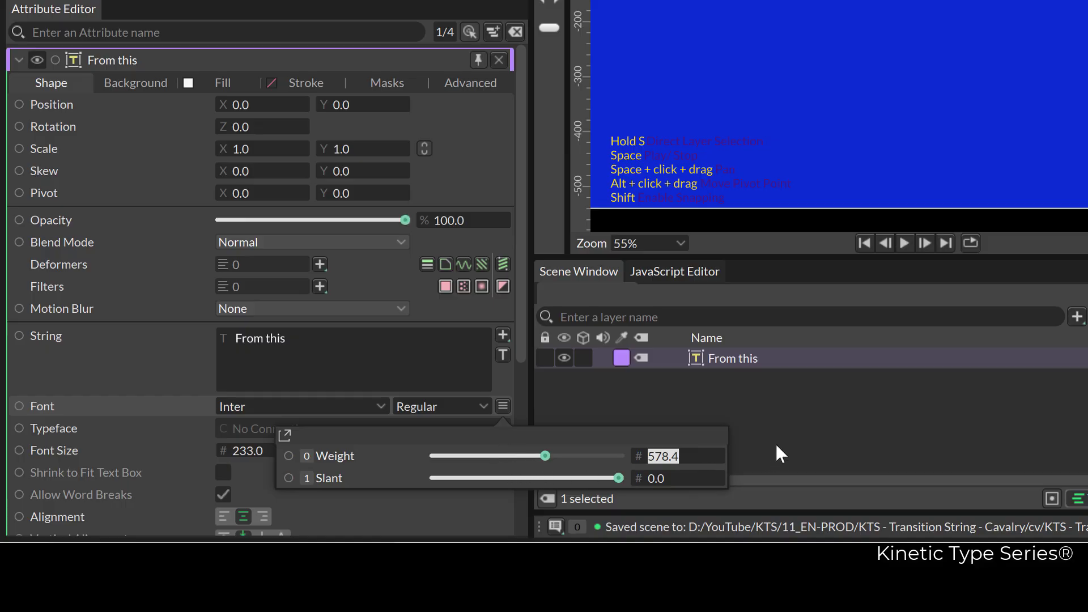
left_click(423, 514)
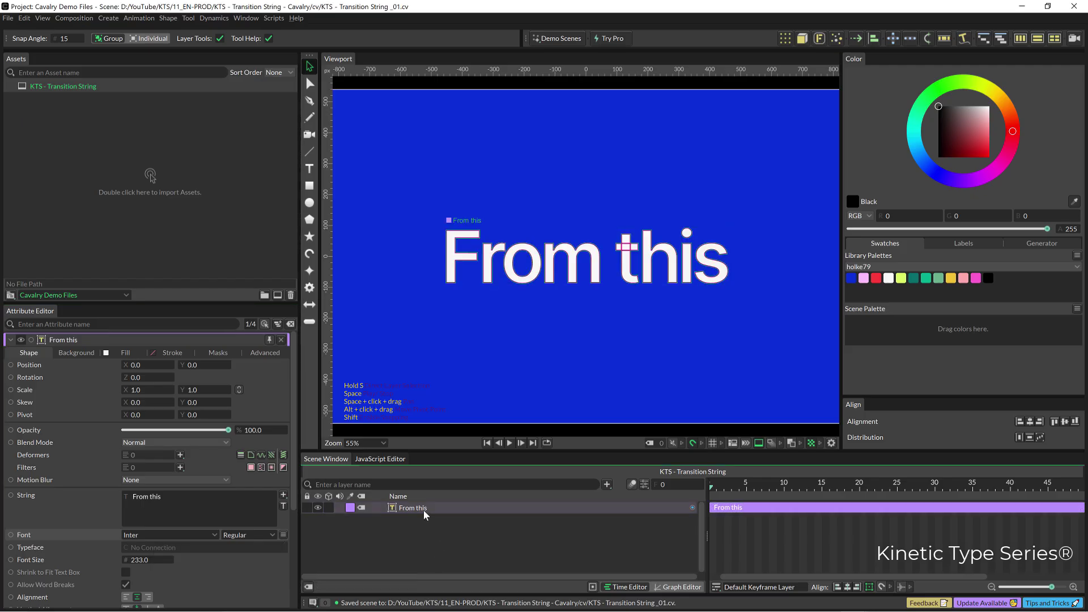
left_click(424, 514)
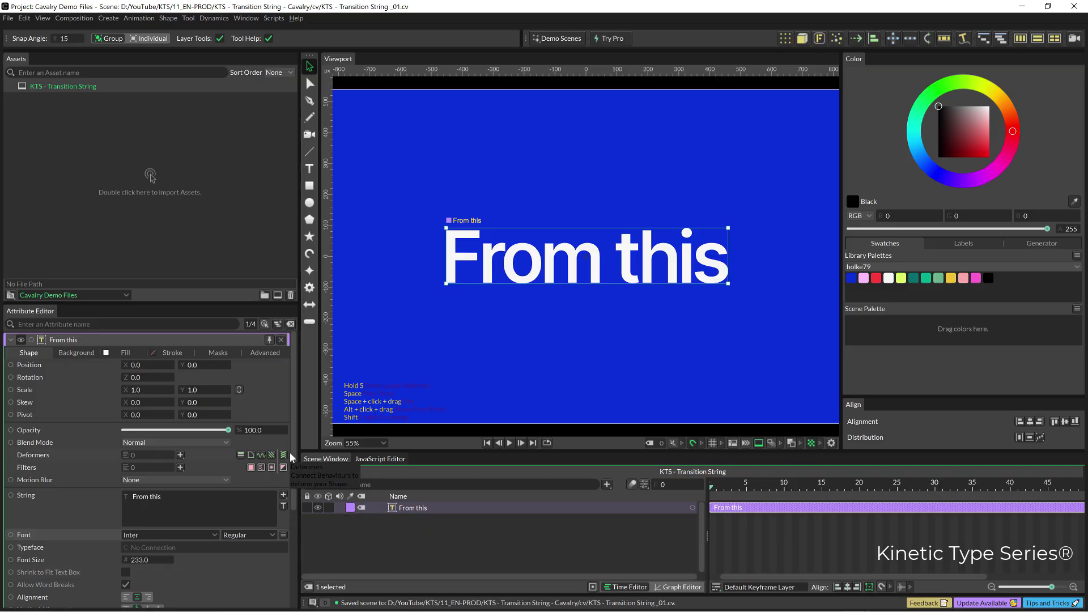
mouse_move(296, 457)
left_mouse_down()
mouse_move(297, 542)
mouse_move(48, 553)
left_mouse_up()
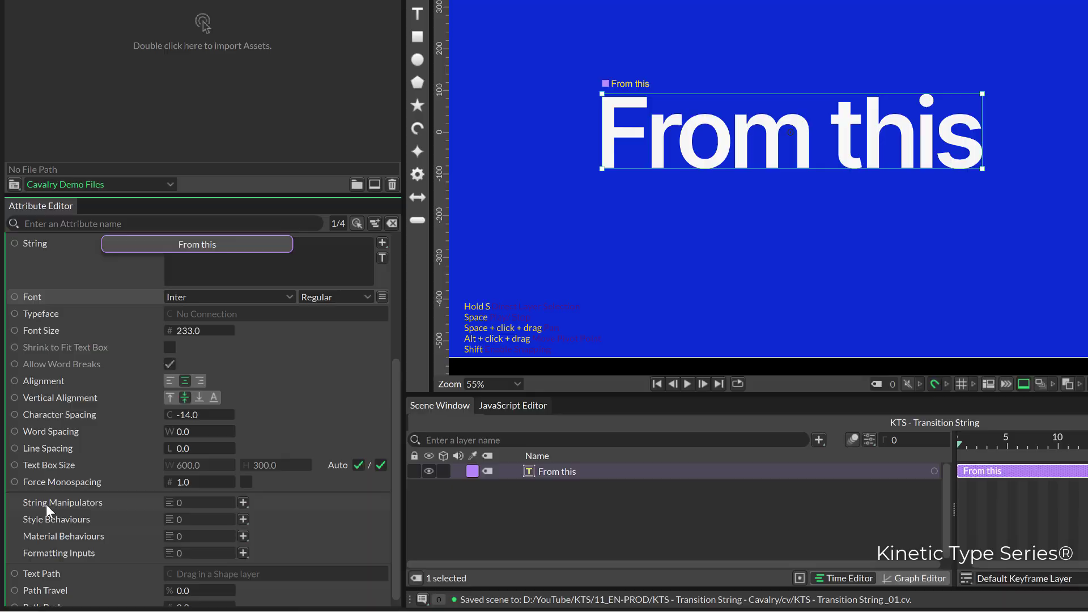
Step: Add a String Manipulator (Shuffle String) to 'From this' and select its layer
left_click(244, 503)
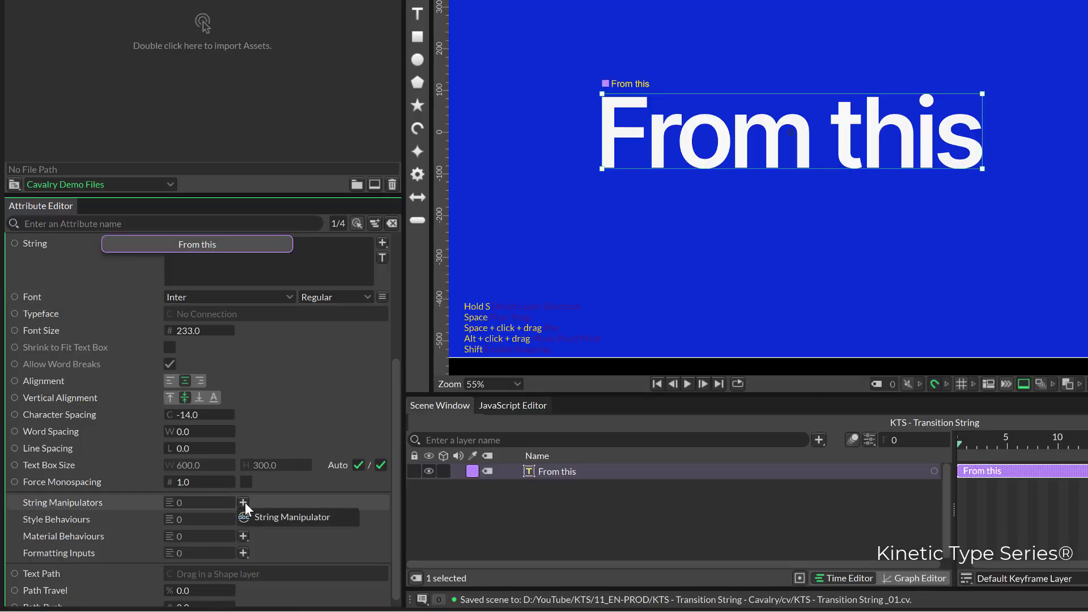
left_click(259, 513)
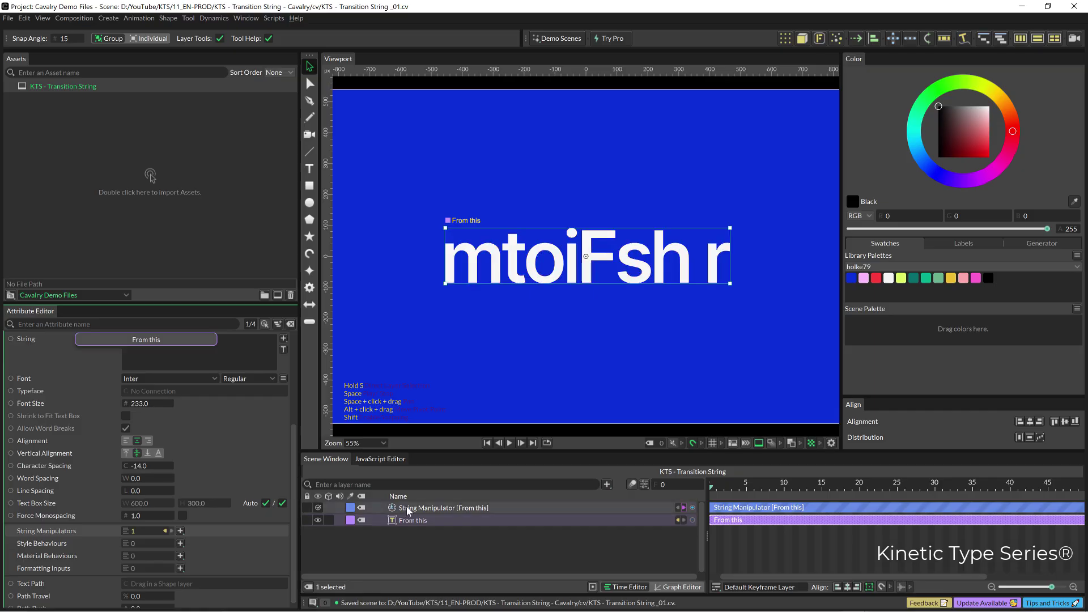
left_click(409, 508)
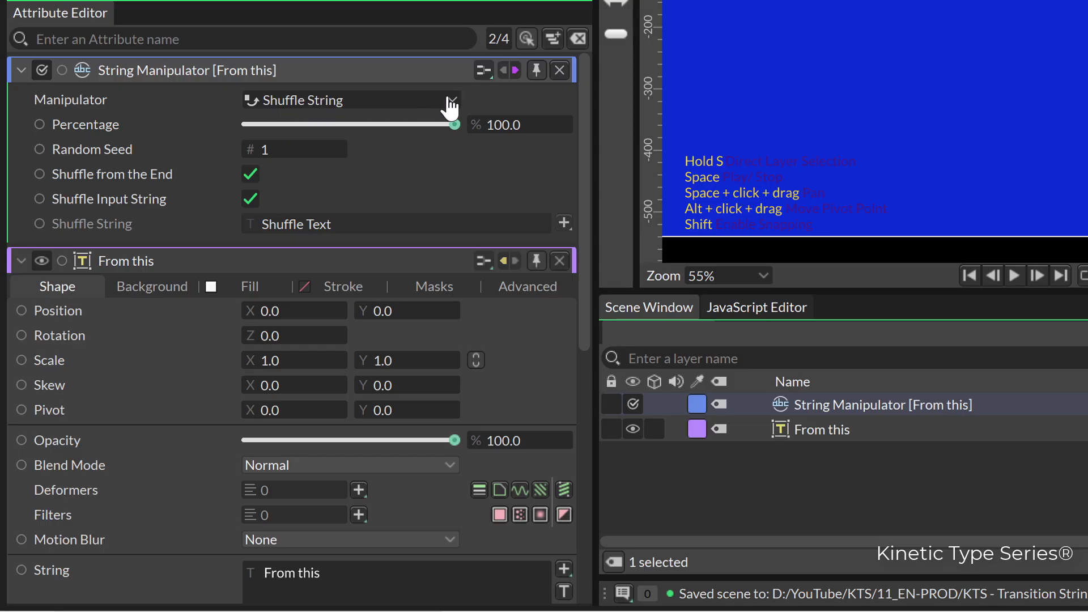
Step: Switch the manipulator to Transition String and preview the morph into 'Animate', resetting Percentage to 0
left_click(449, 100)
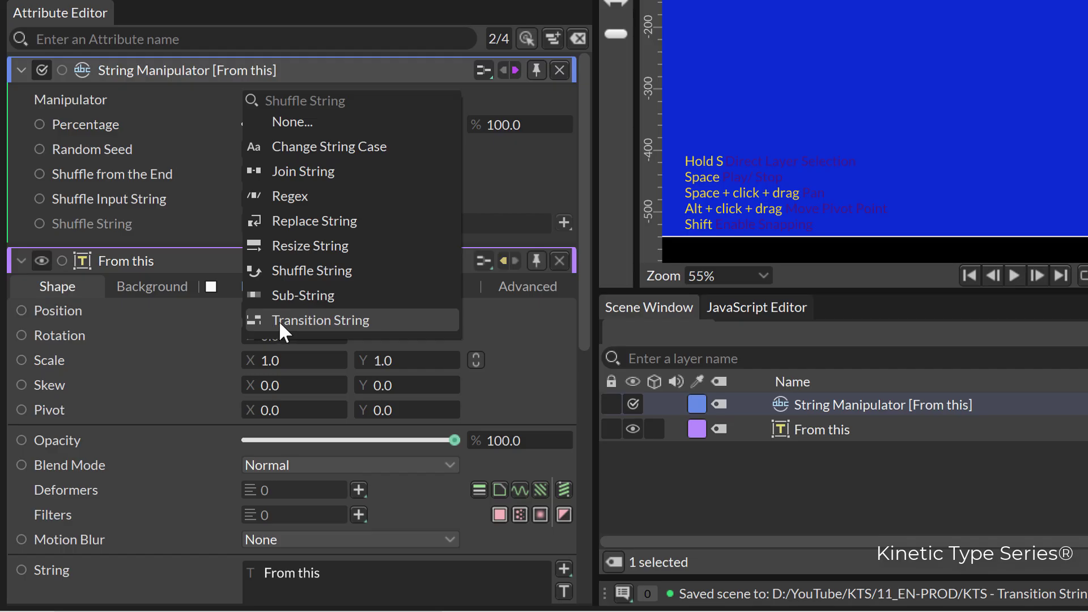
left_click(359, 324)
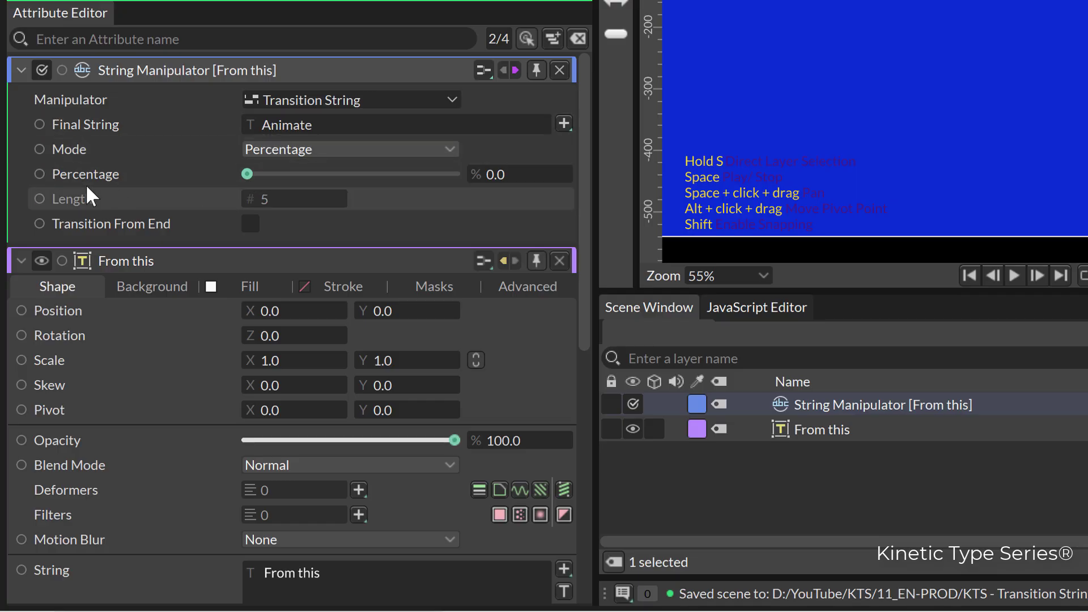
left_click(247, 174)
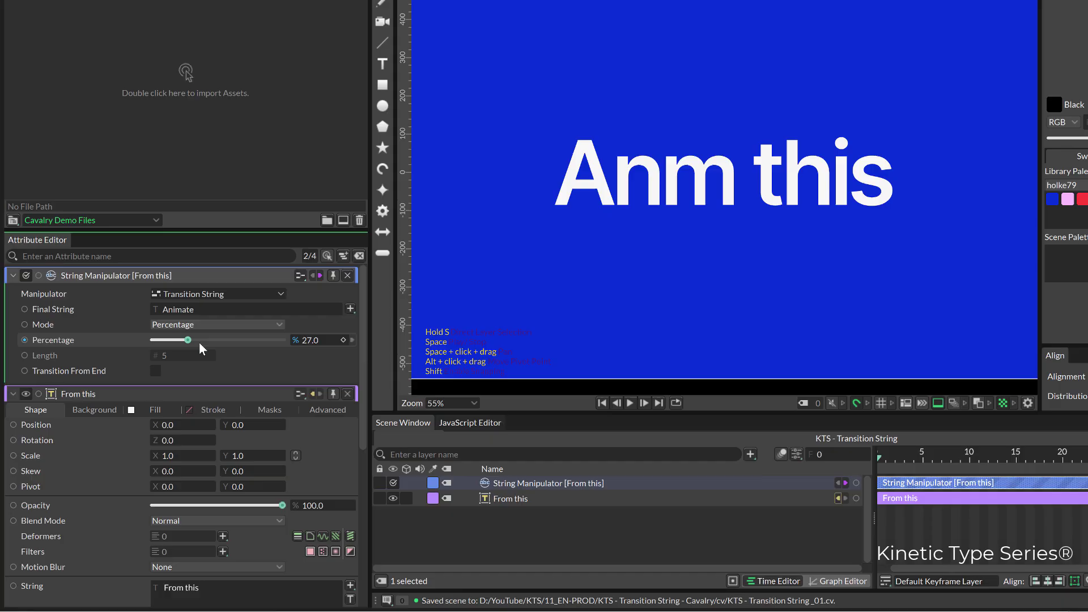
left_click_drag(157, 340, 284, 353)
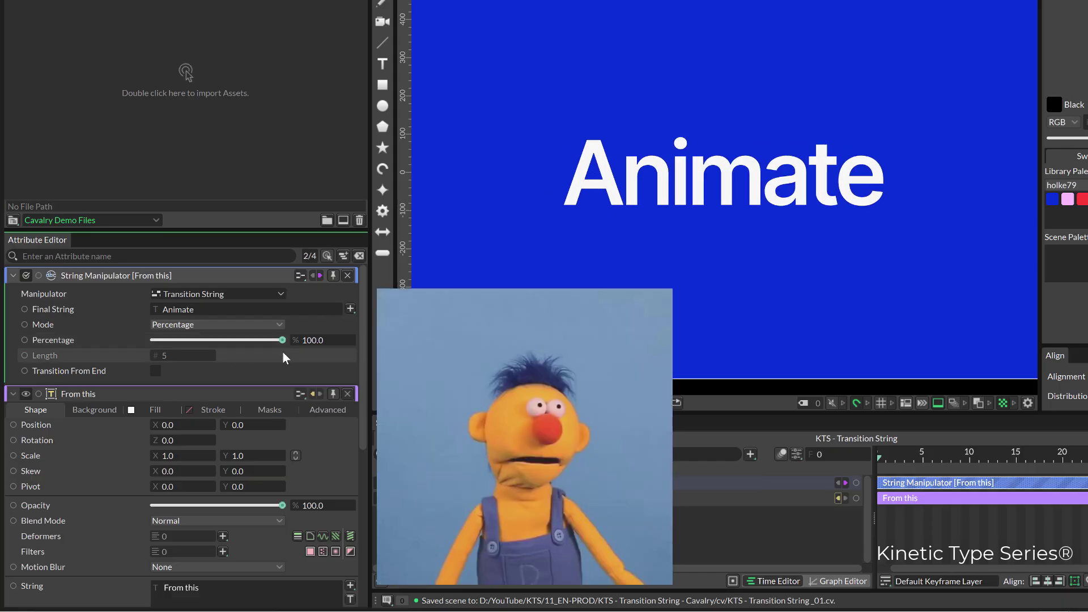
left_click_drag(279, 341, 155, 342)
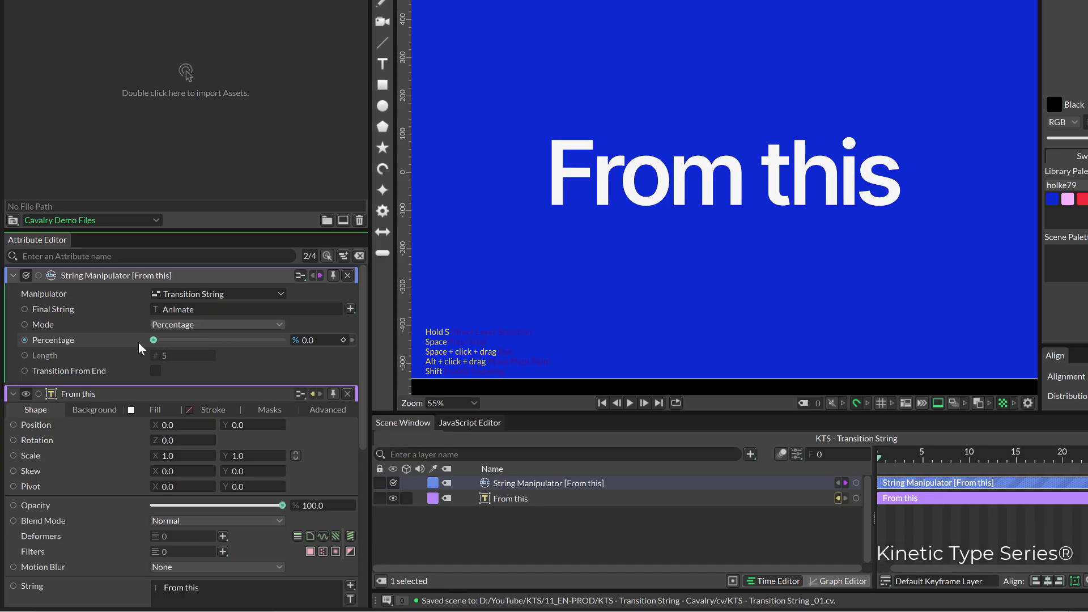
Step: Change the Final String from 'Animate' to 'to that' and return Percentage to 0
double_click(186, 309)
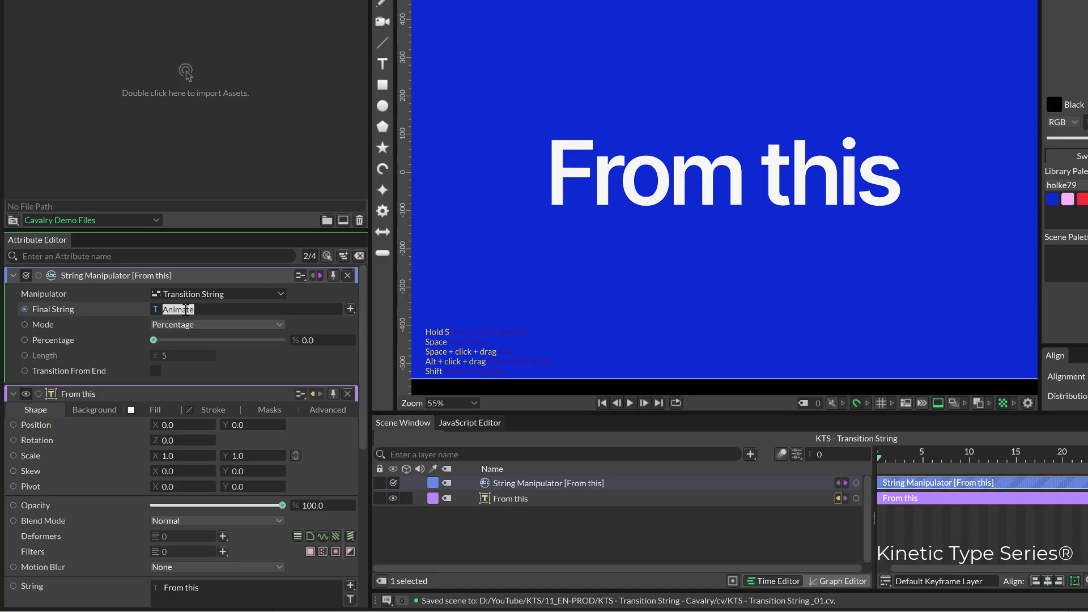
type("to t")
type("hat")
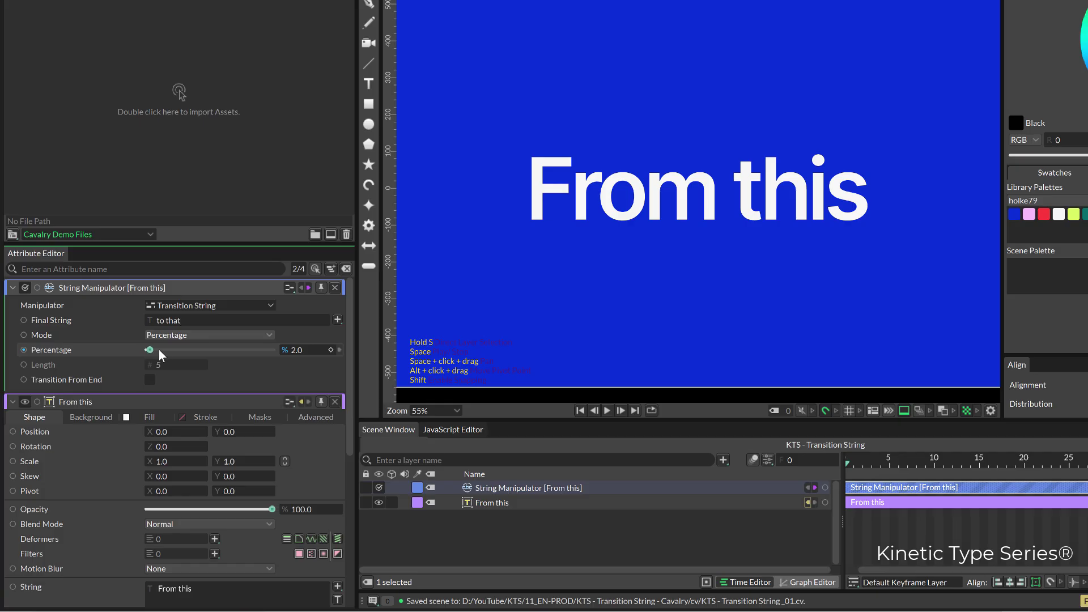
mouse_move(148, 353)
left_mouse_down()
mouse_move(285, 366)
mouse_move(146, 354)
left_mouse_up()
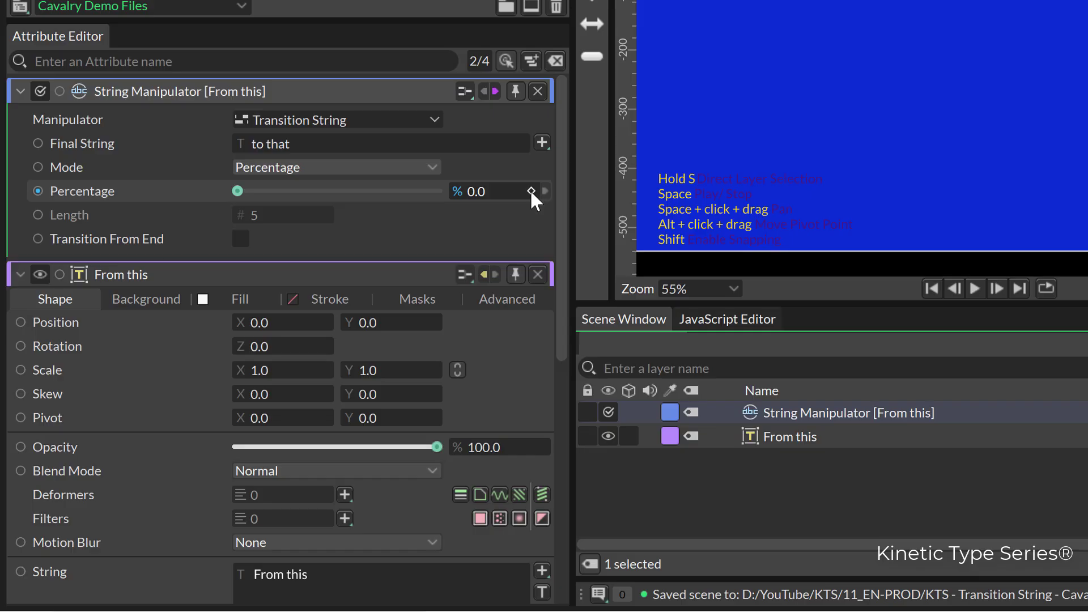
Step: Keyframe Percentage at 0 on frame 0 and at 100 on frame 15
left_click(531, 191)
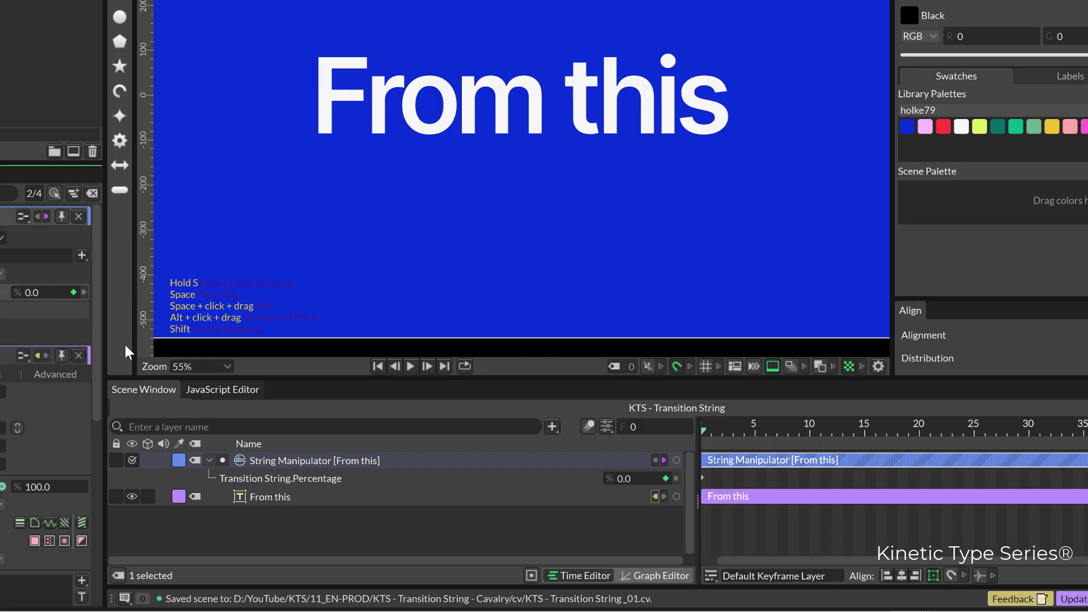
left_click_drag(745, 438, 806, 452)
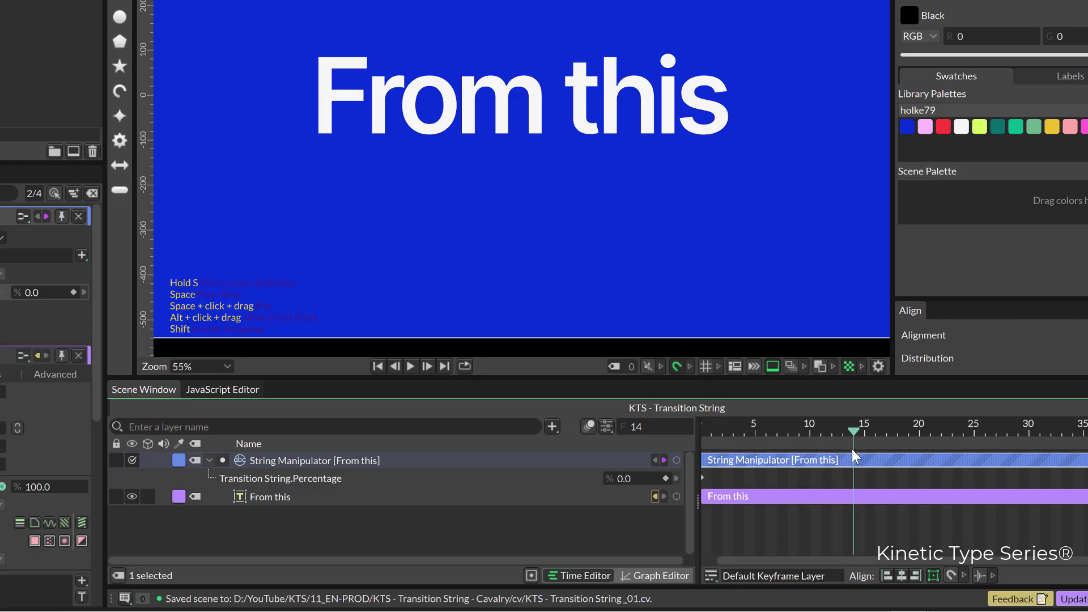
left_click_drag(806, 448, 863, 446)
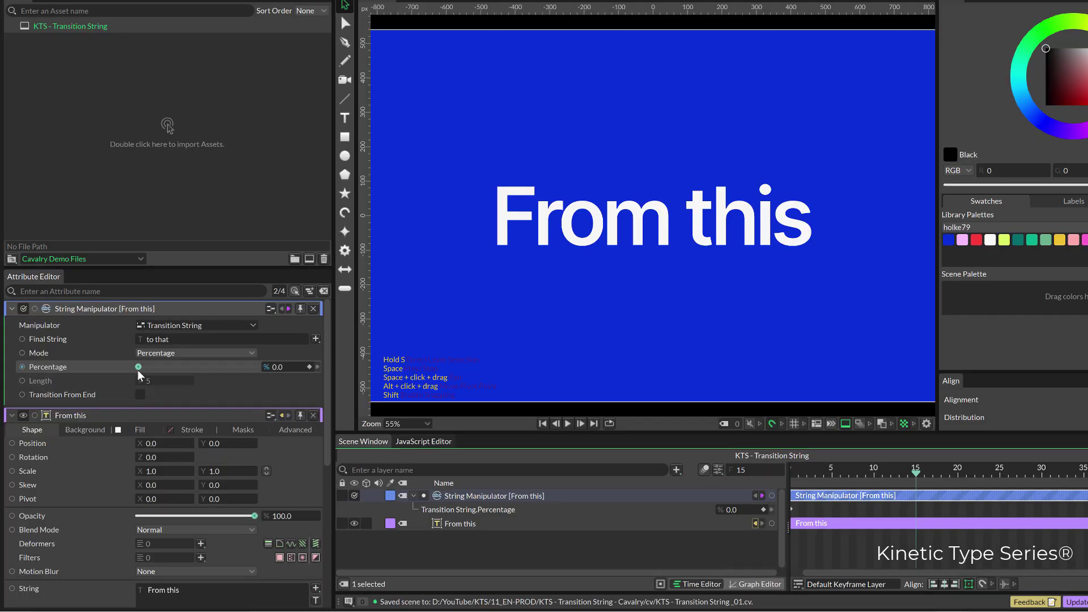
left_click_drag(138, 368, 261, 379)
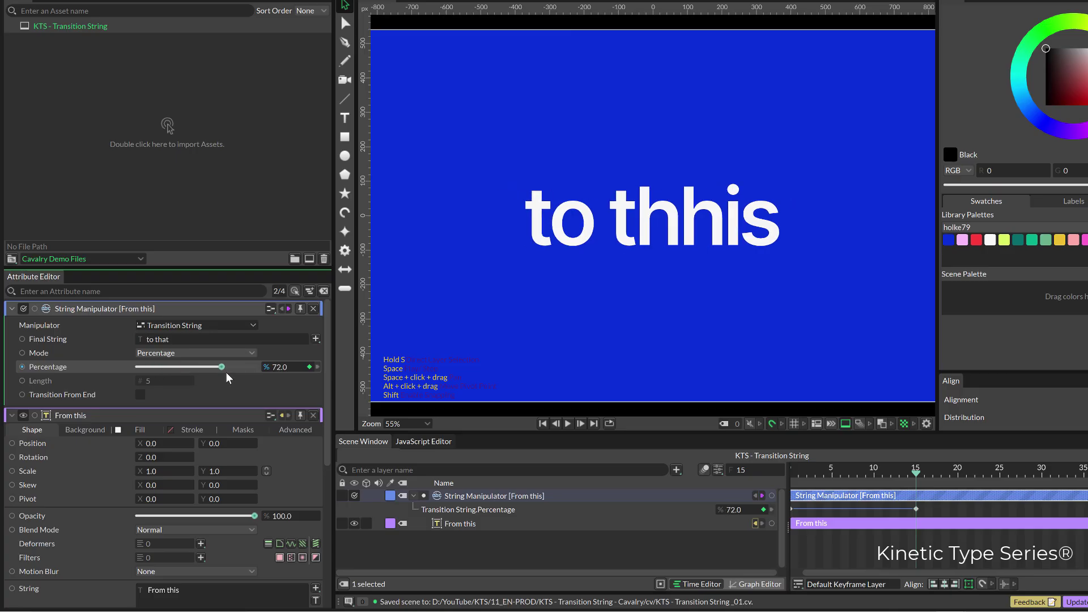
Step: End the playback range at frame 17 and preview the morph from frame 0
left_click(931, 477)
key("alt+bracketright")
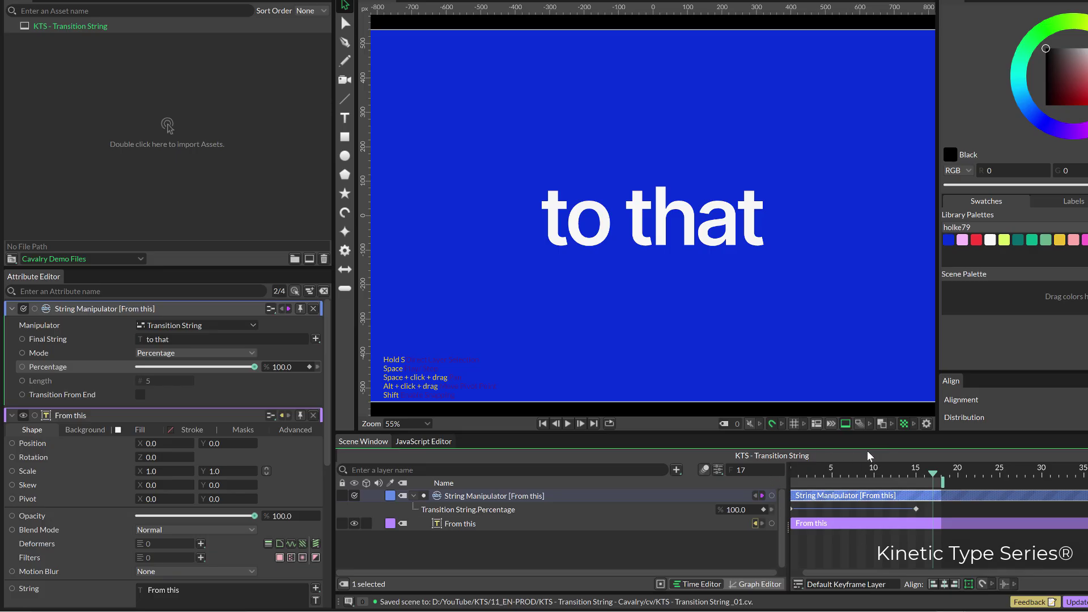
left_click(797, 476)
left_click_drag(798, 478, 790, 479)
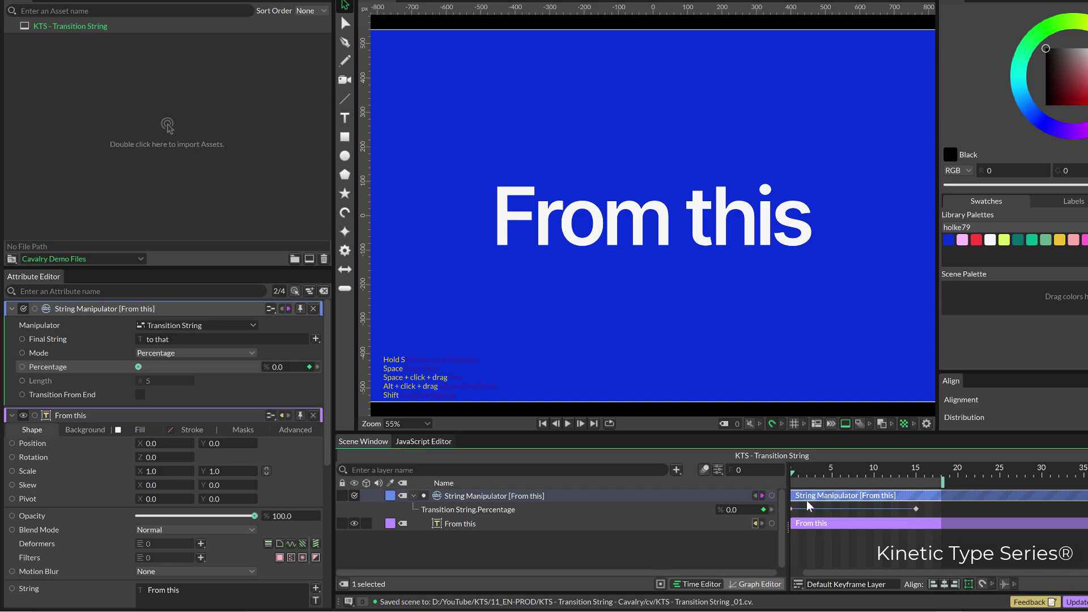
key("space")
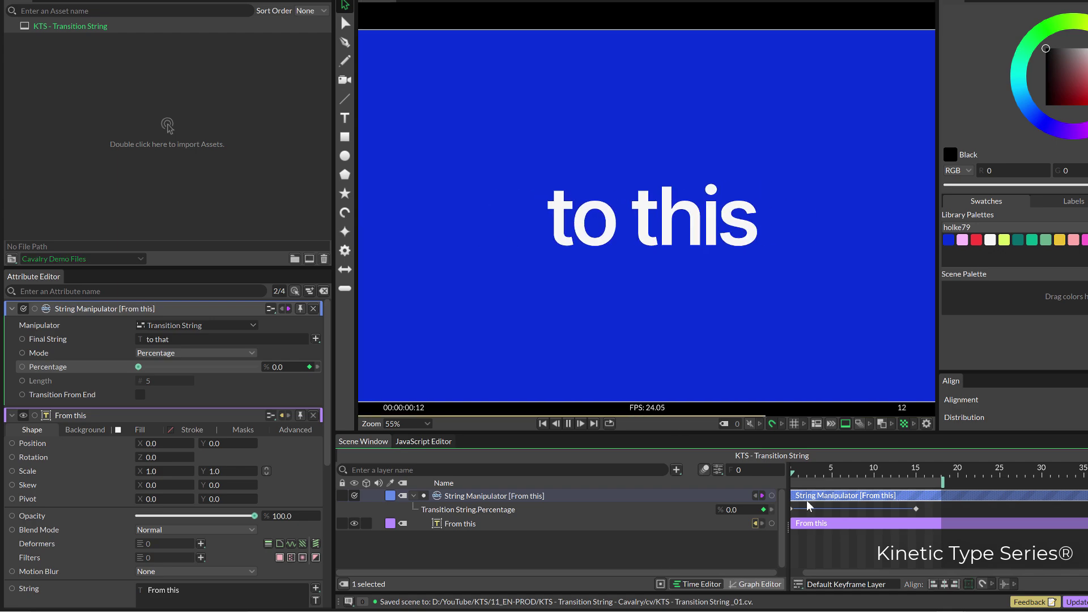
key("space")
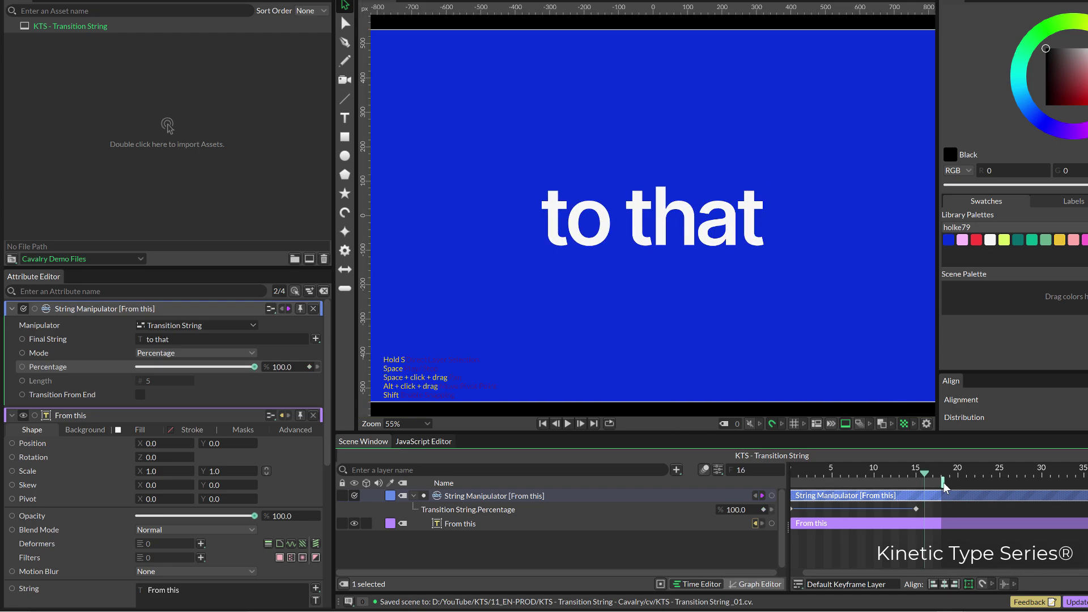
Step: Extend the playback range to about frame 31 and preview again from the start
left_click_drag(943, 485, 1052, 483)
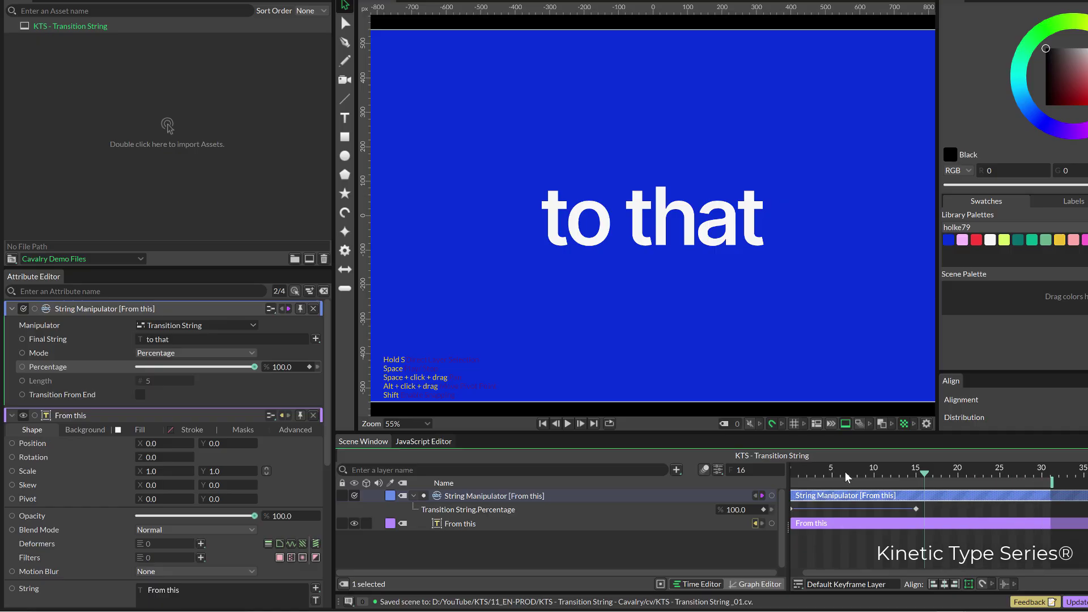
left_click_drag(847, 479, 782, 478)
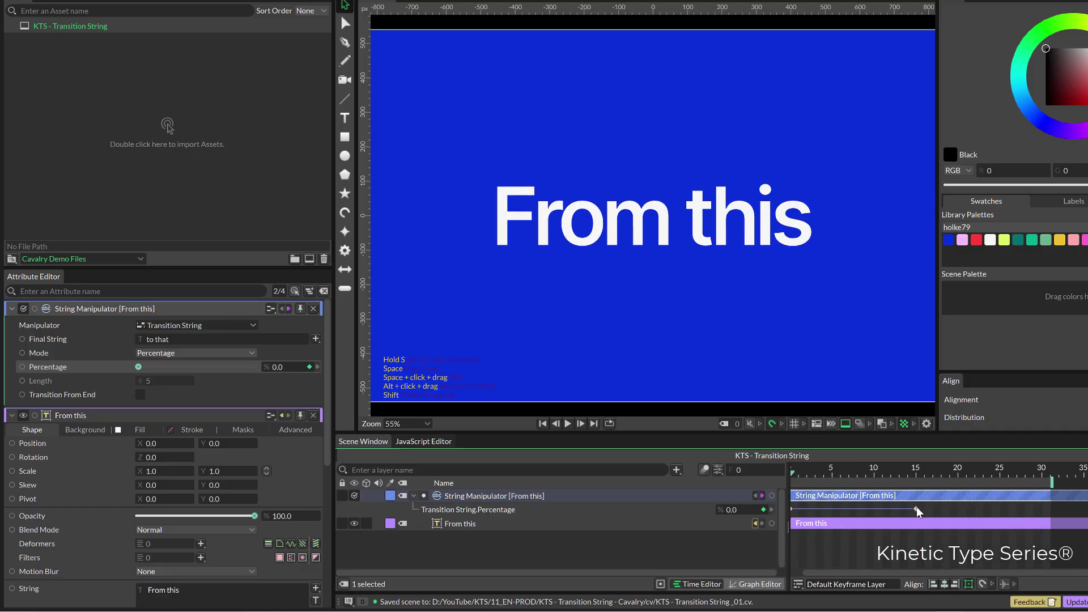
key("space")
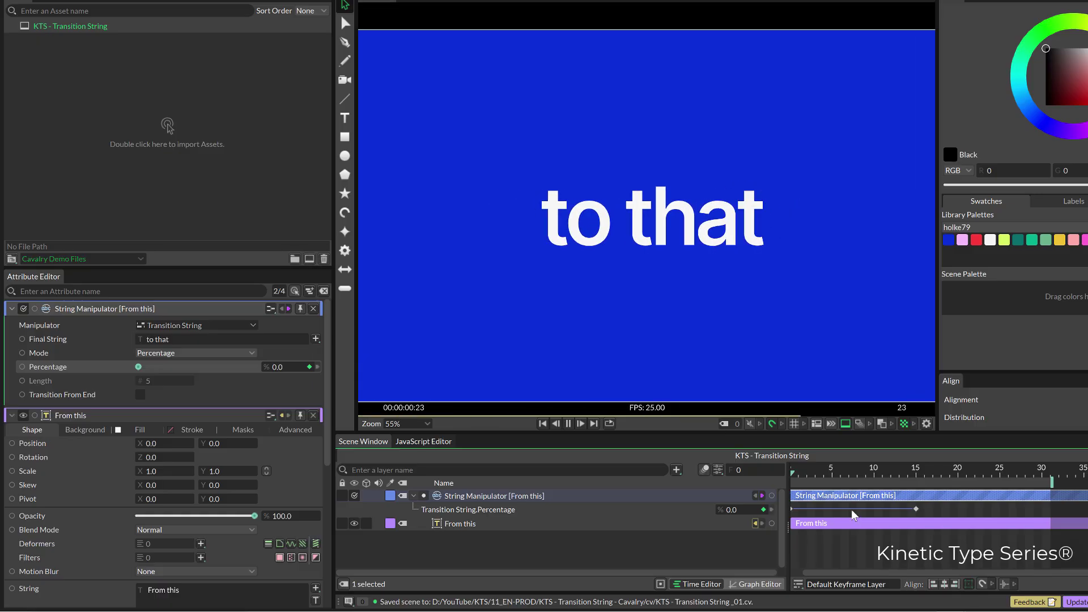
Step: Move the first Percentage keyframe to frame 2 so the transition starts later
key("space")
left_click(842, 473)
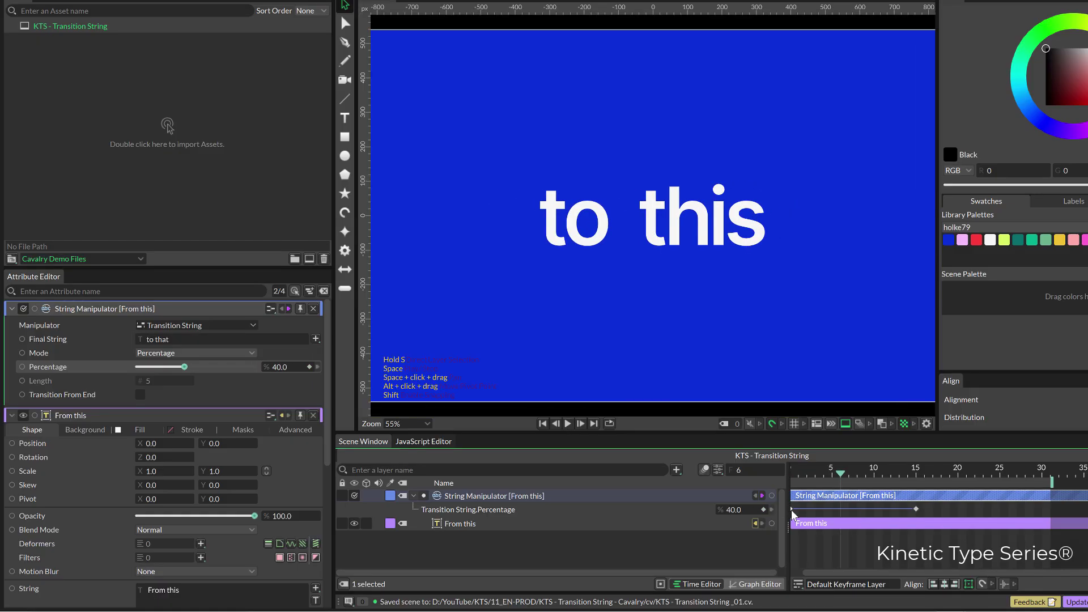
left_click_drag(792, 511, 808, 508)
left_click(806, 474)
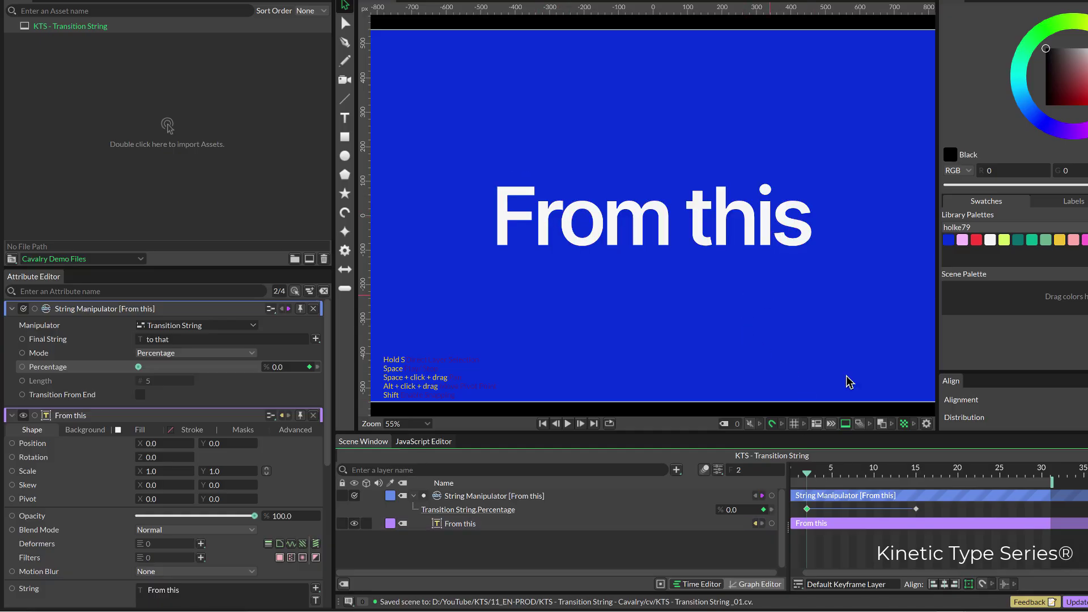
left_click_drag(822, 476, 867, 482)
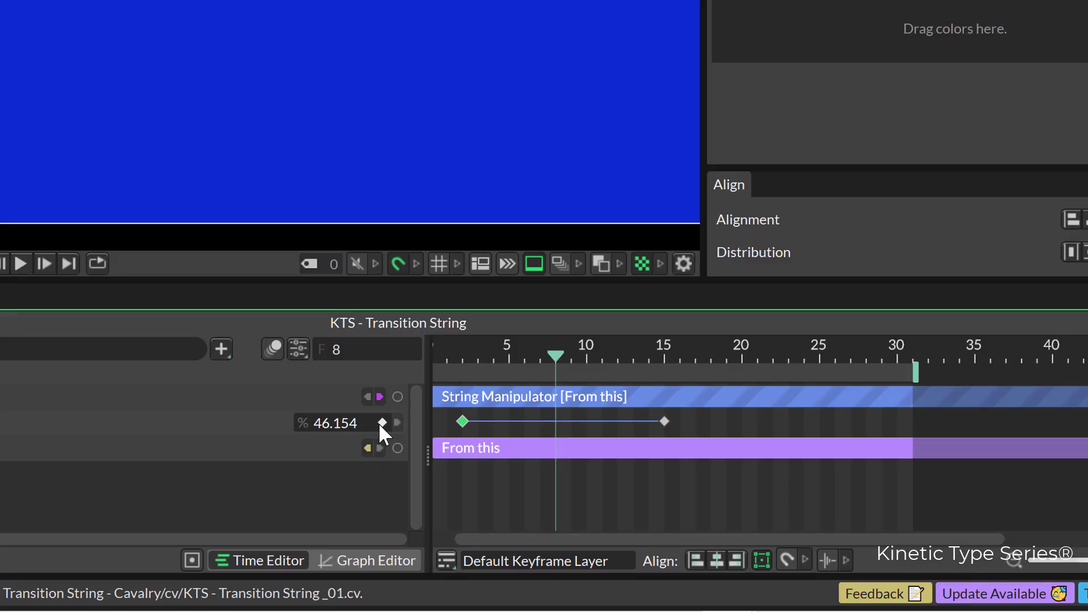
Step: Add a 46.154 keyframe at frame 8, shift the newest keyframe to frame 9, and check the text
left_click(382, 423)
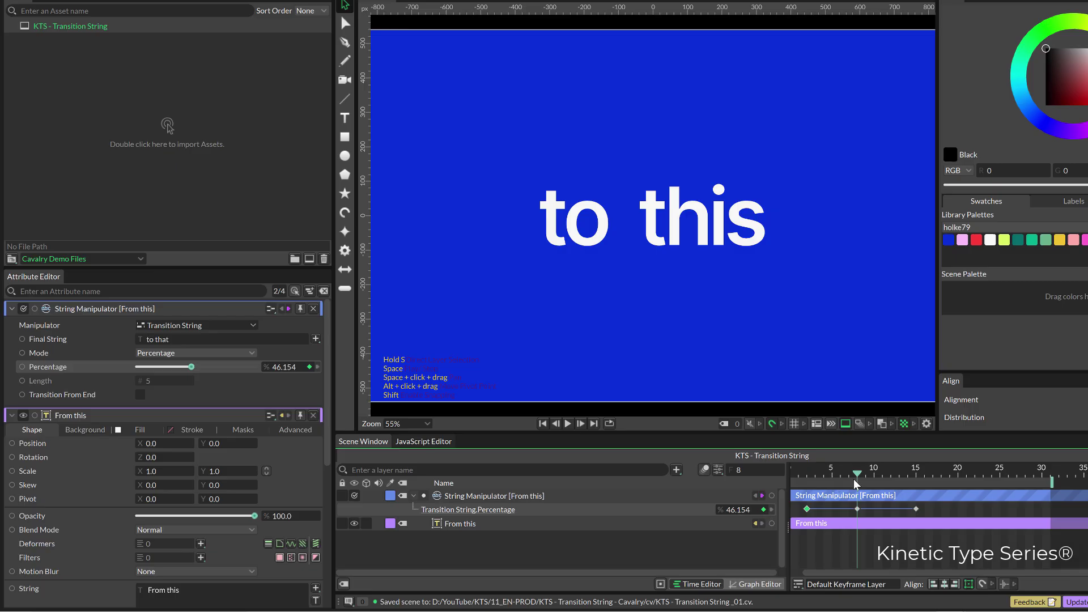
left_click_drag(862, 478, 874, 478)
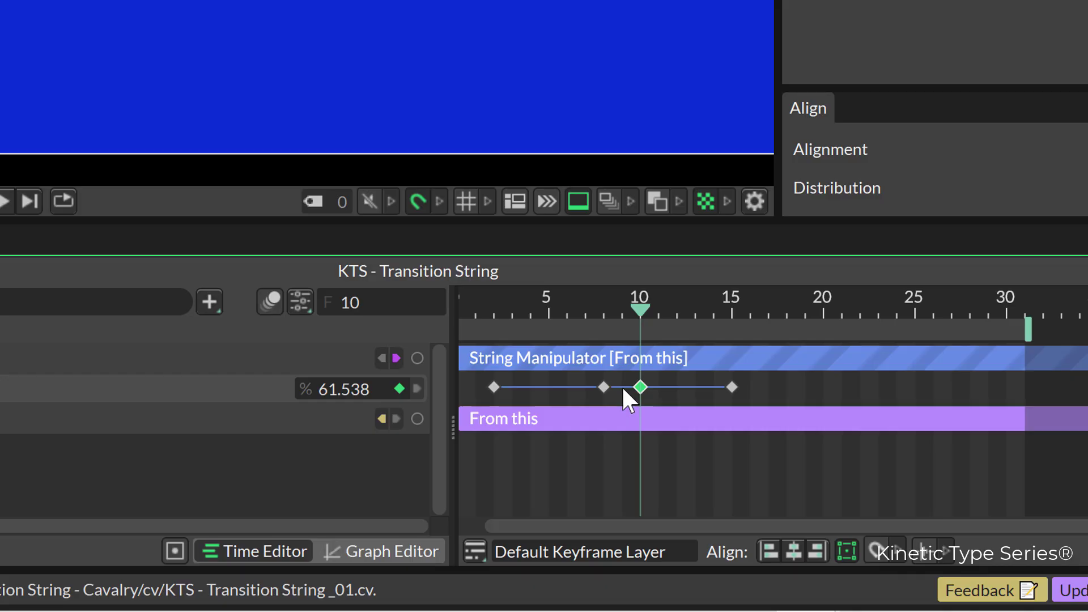
left_click_drag(870, 511, 865, 510)
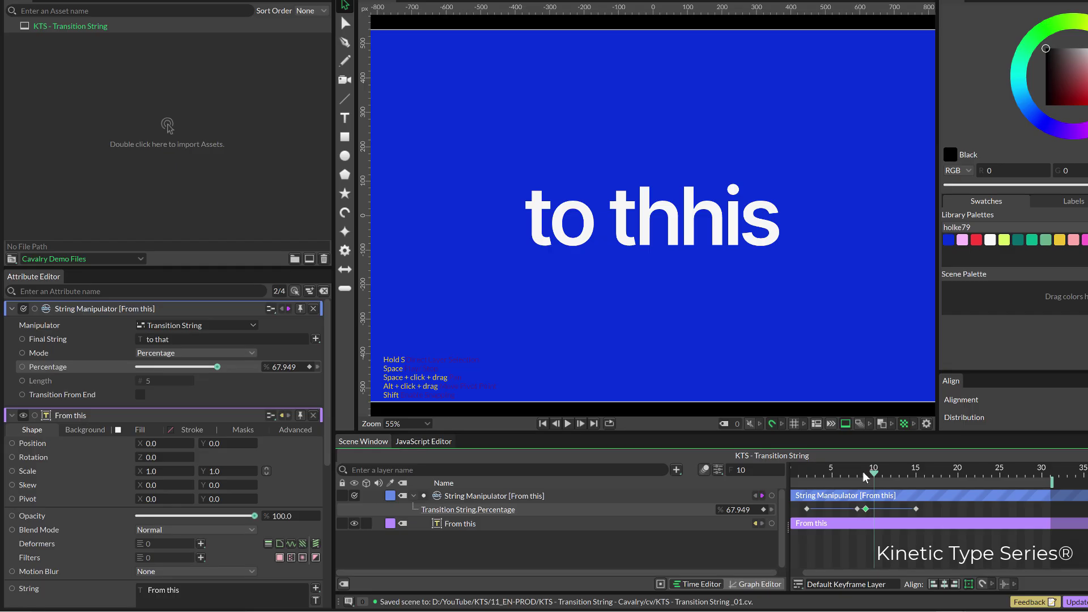
left_click_drag(867, 473, 877, 477)
left_click_drag(876, 476, 882, 476)
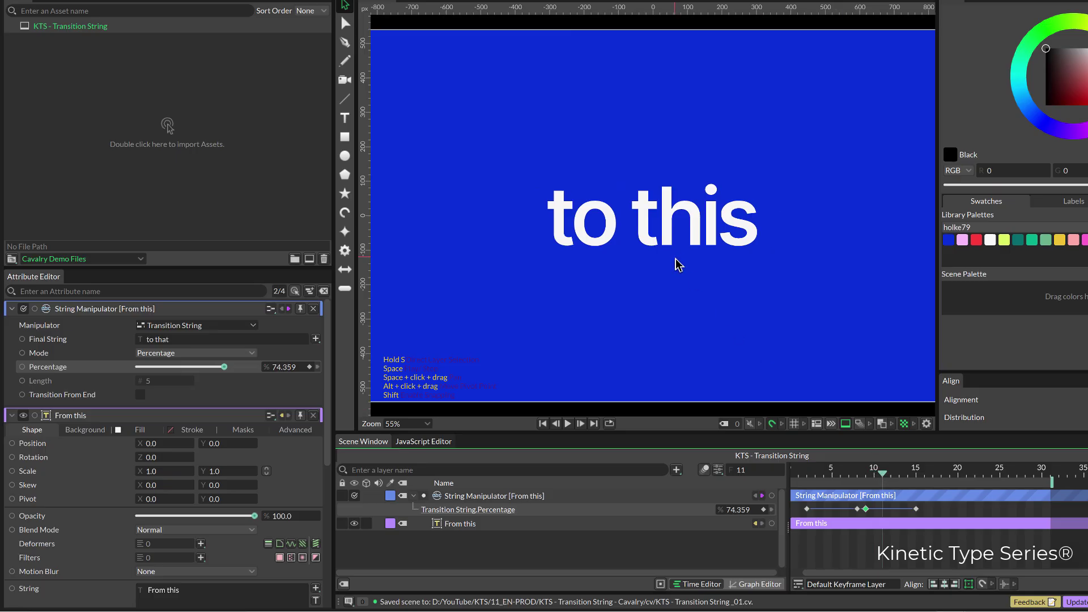
left_click_drag(821, 474, 784, 481)
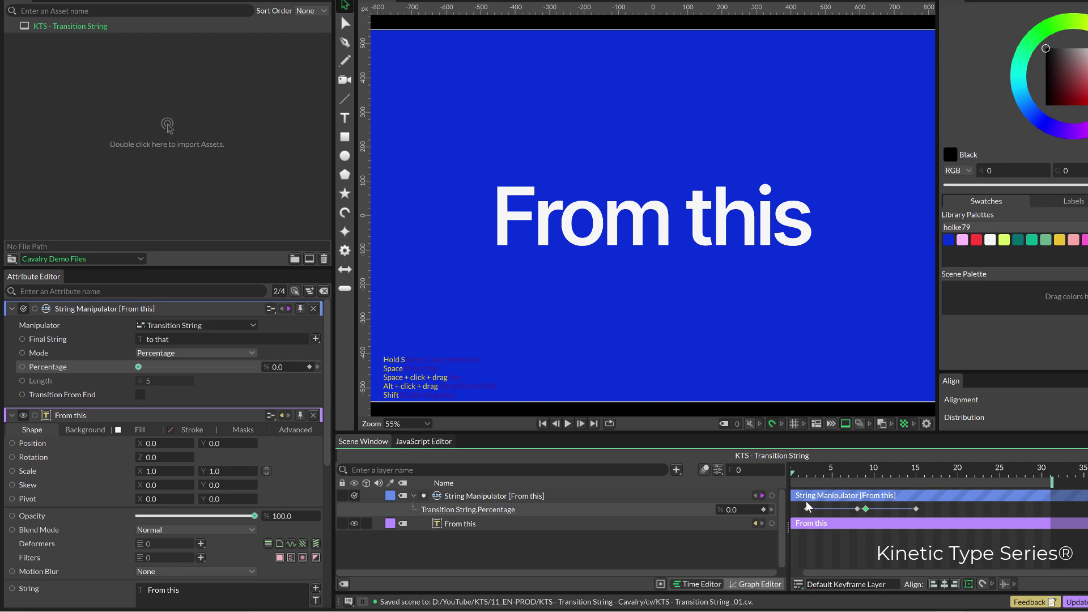
key("space")
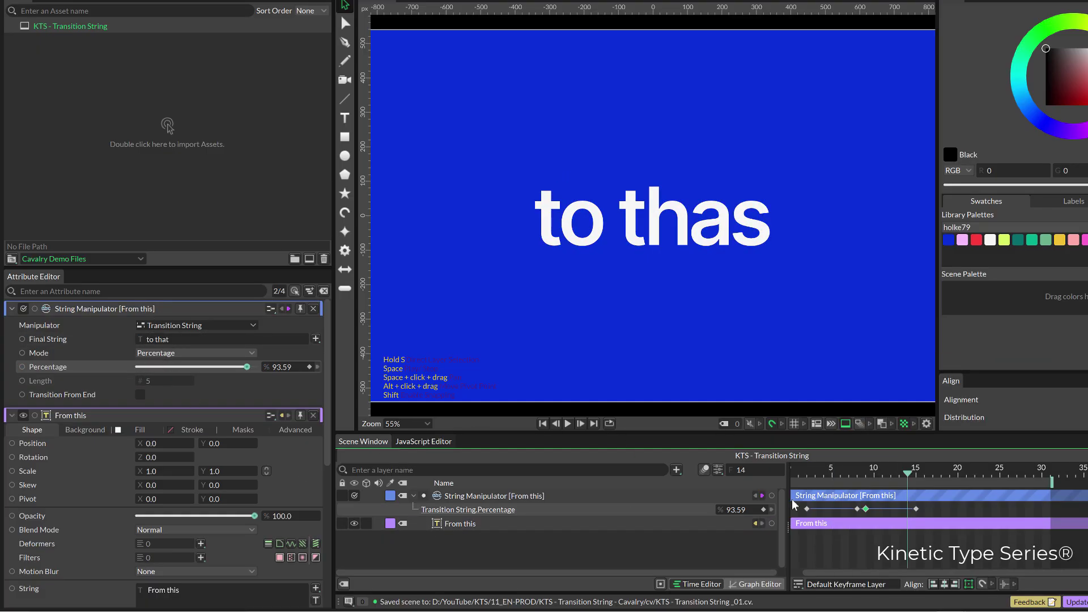
left_click_drag(850, 482, 825, 479)
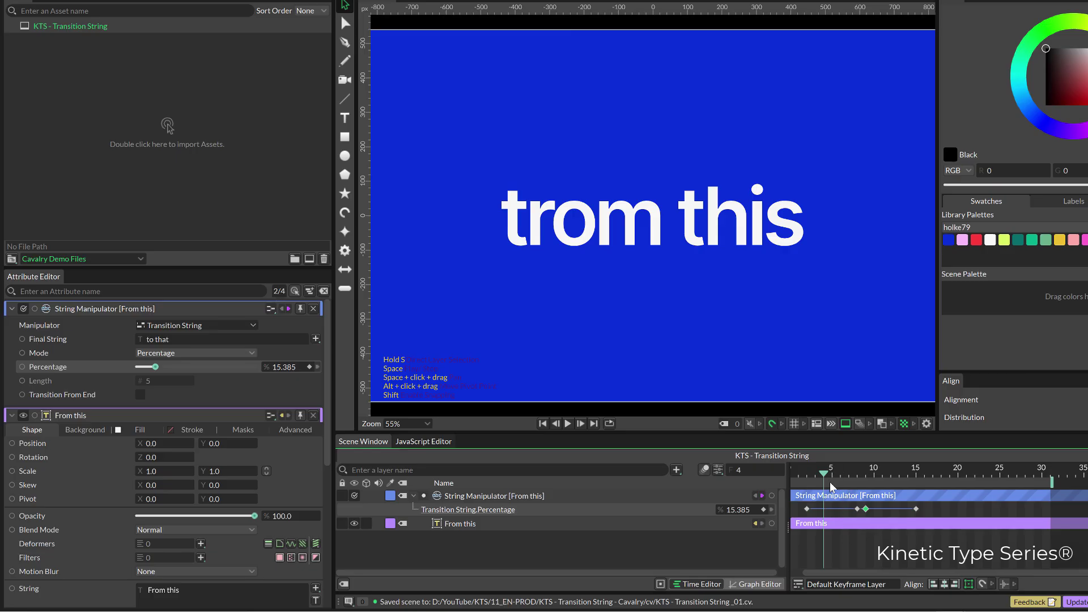
key("space")
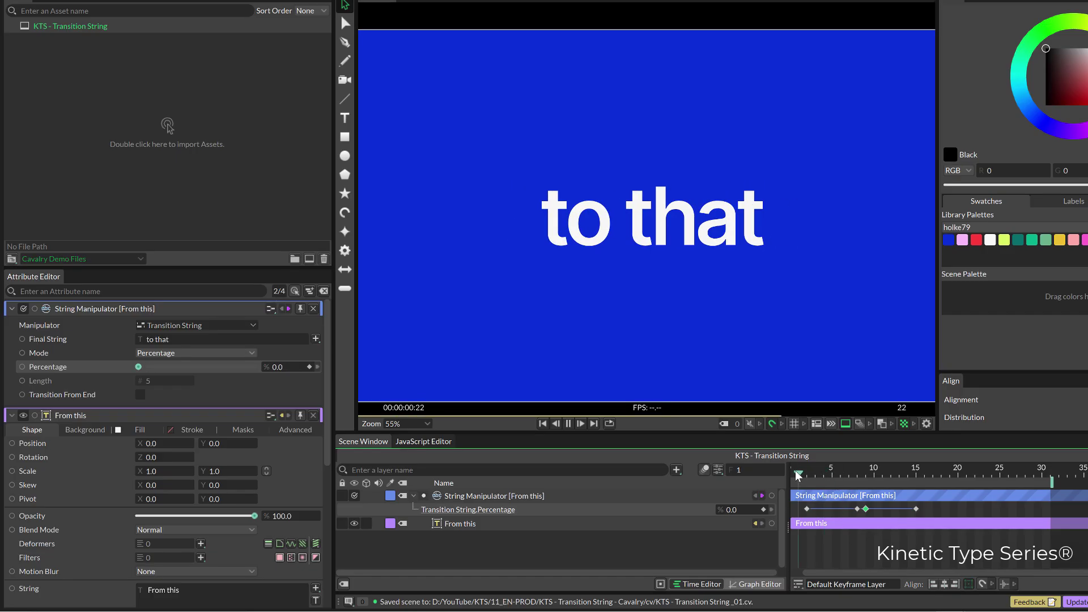